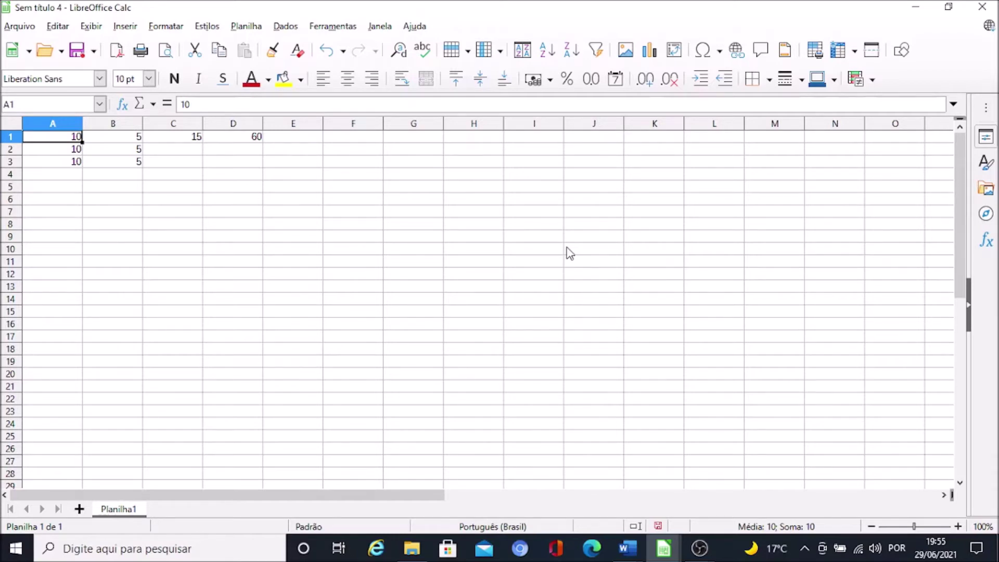
# Step: Enter the formula =SOMA(A1:A3) in cell A4 to total the values in column A
pyautogui.press('Down')
pyautogui.press('Up')
pyautogui.press('Down')
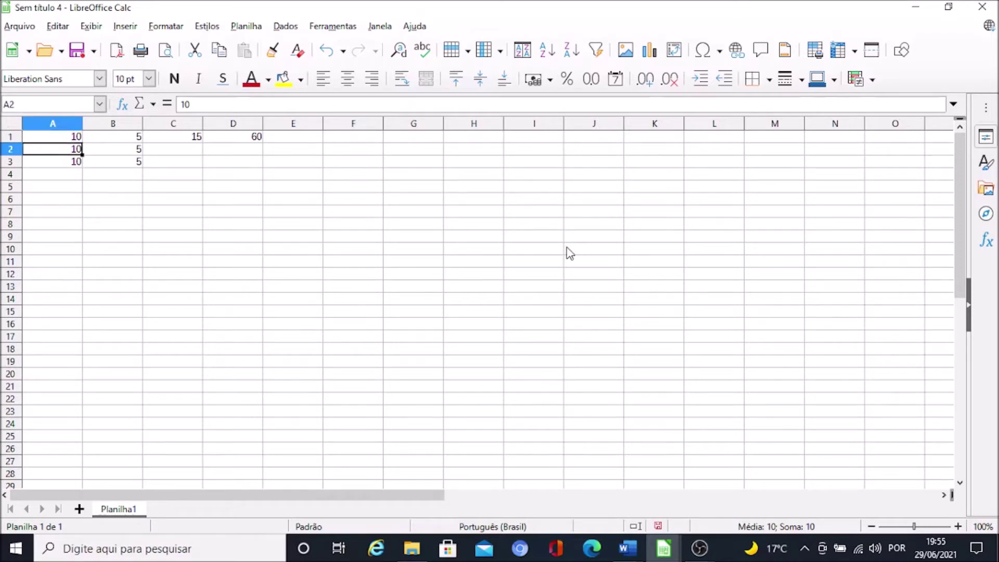
pyautogui.press('Down')
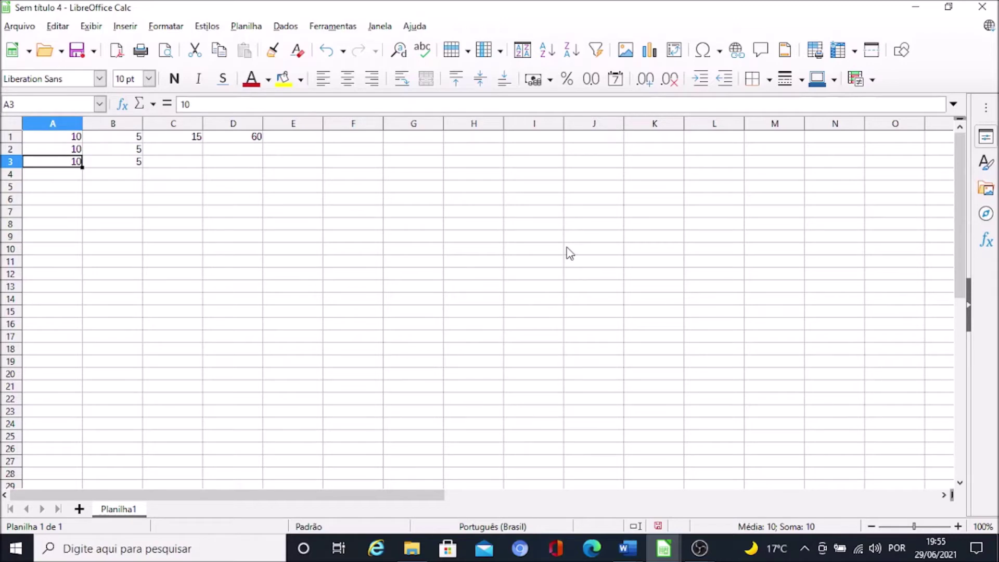
pyautogui.press('Down')
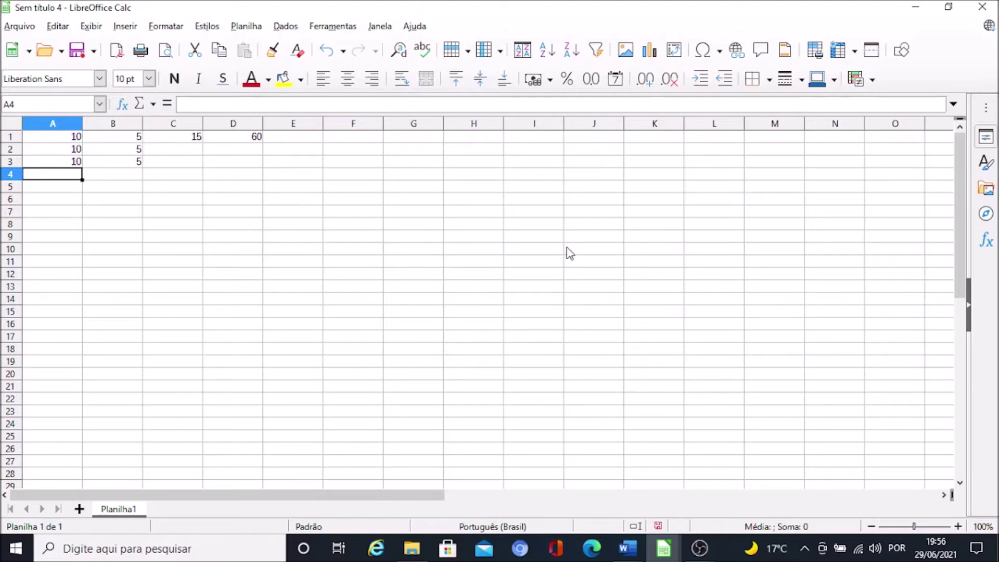
pyautogui.press('Up')
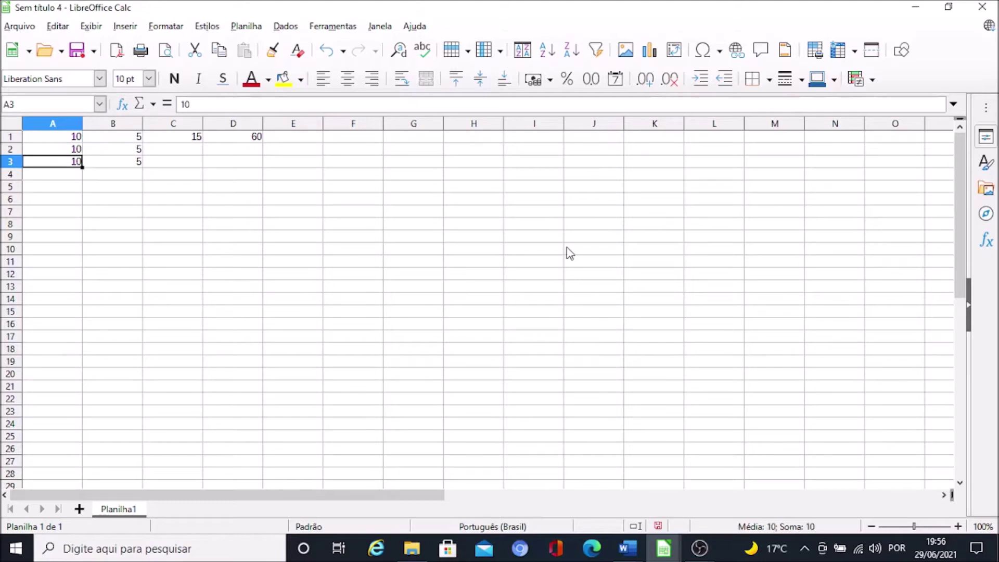
pyautogui.press('Down')
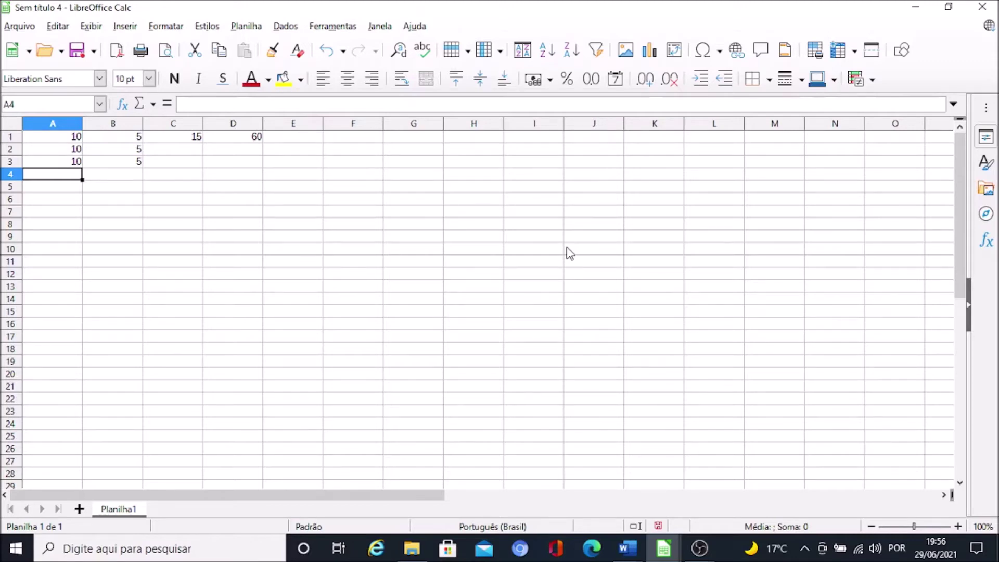
pyautogui.write('=')
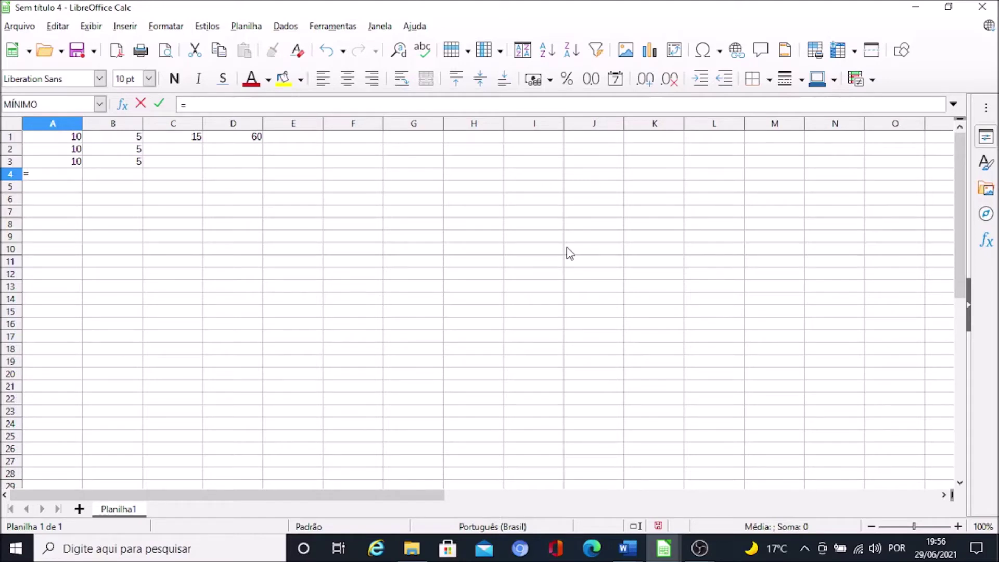
pyautogui.write('soma')
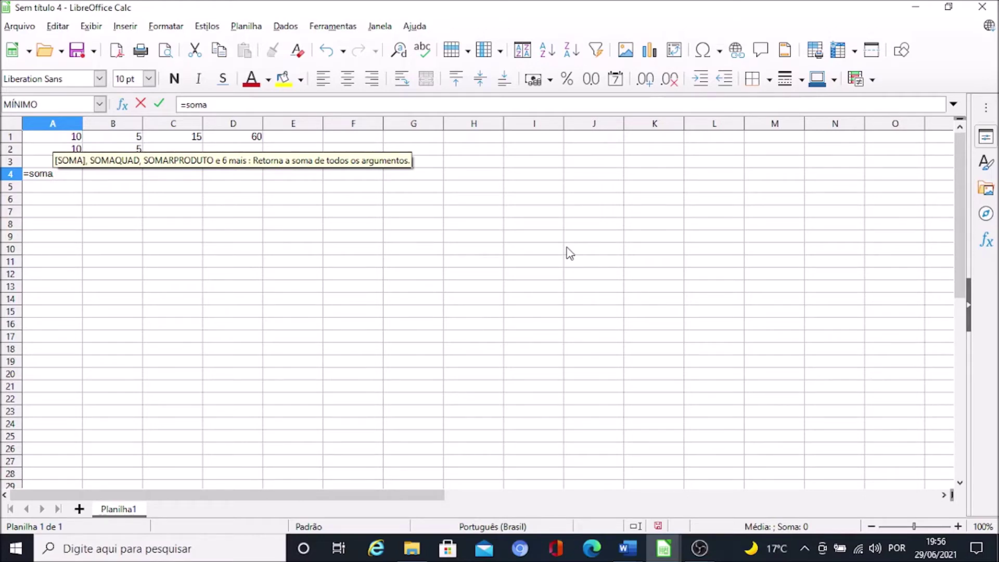
pyautogui.write('(')
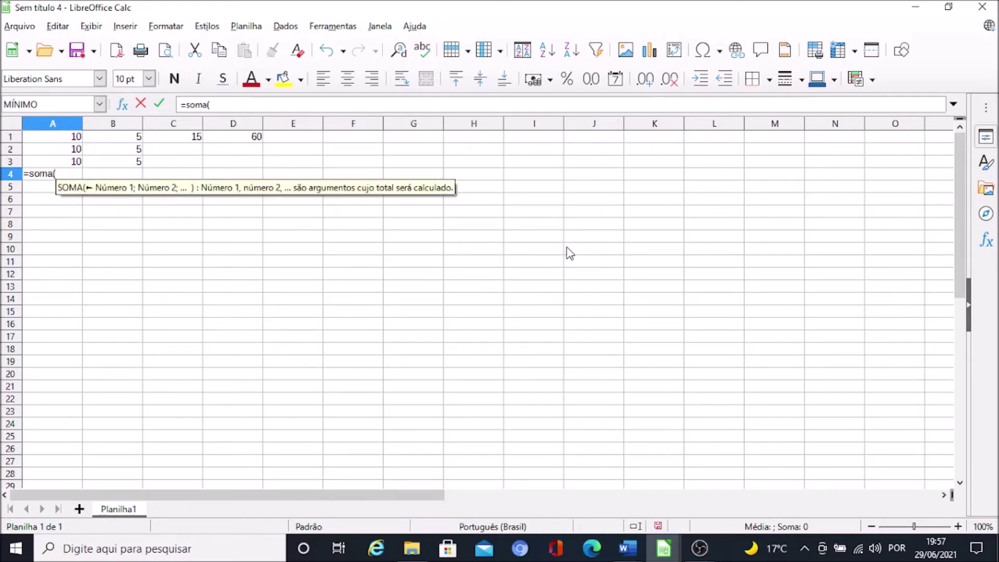
pyautogui.write('a1')
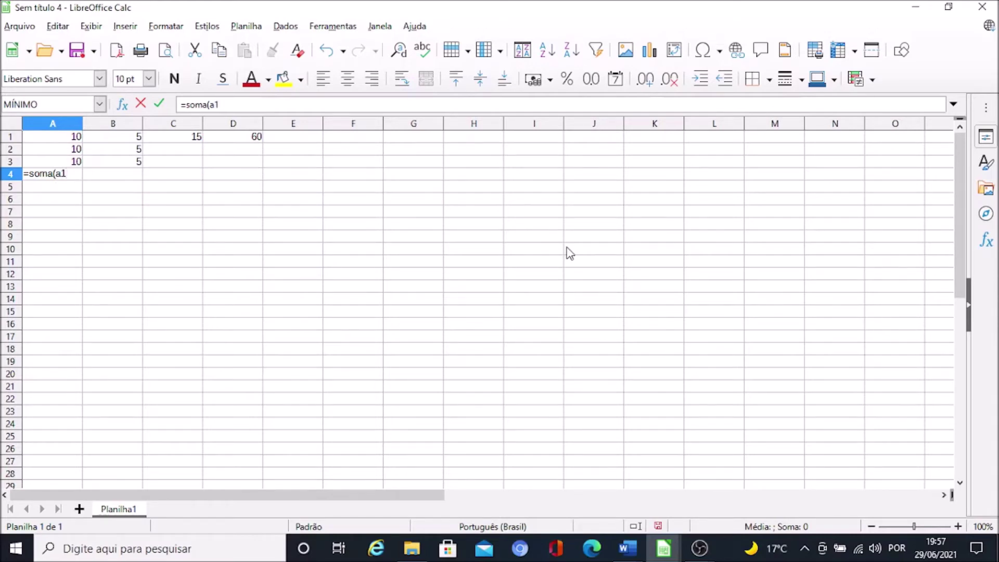
pyautogui.write(':')
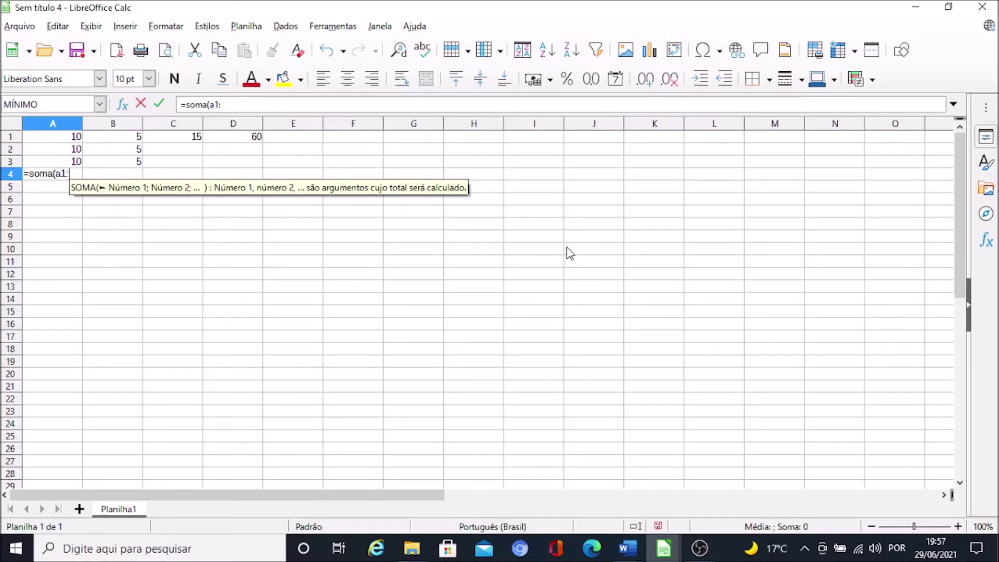
pyautogui.write('a3')
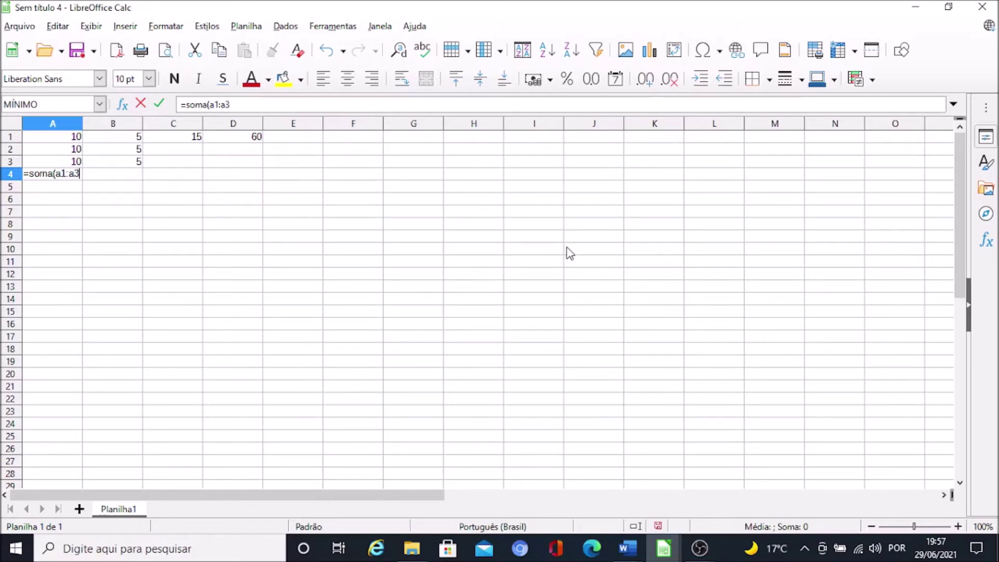
pyautogui.write(')')
pyautogui.press('Return')
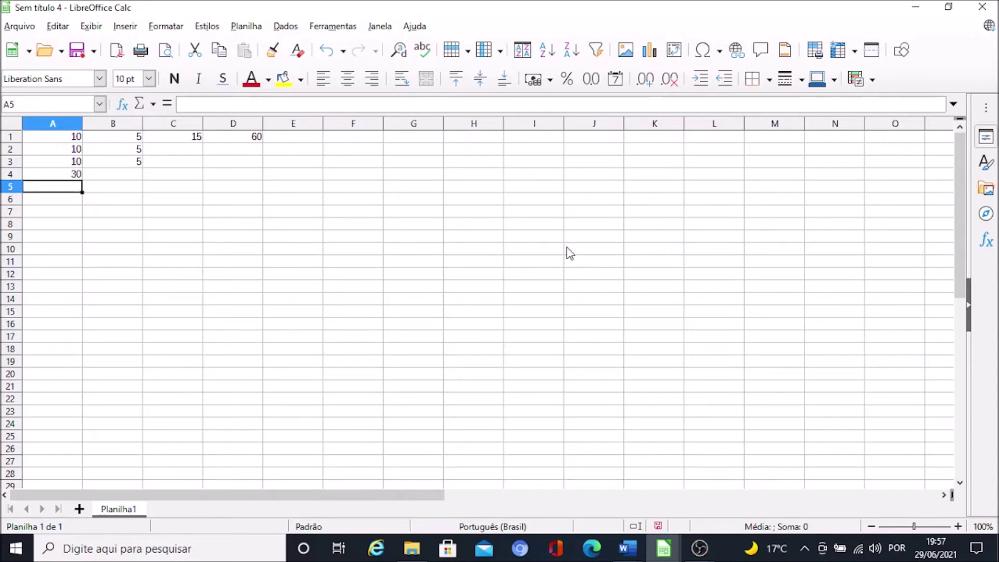
pyautogui.press('Up')
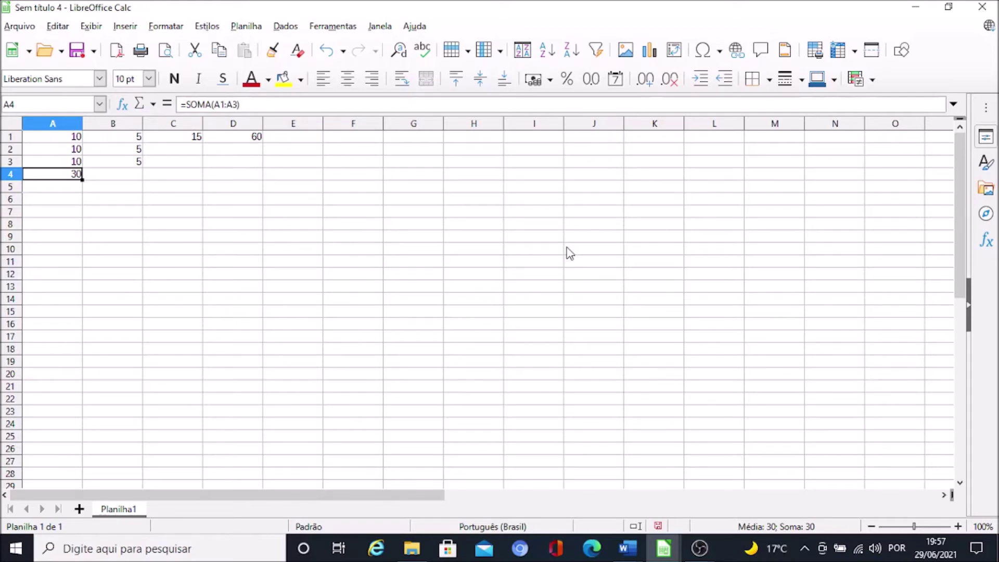
# Step: Copy the sum formula from cell A4 into cell B4 to total column B
pyautogui.hotkey('ctrl', 'Home')
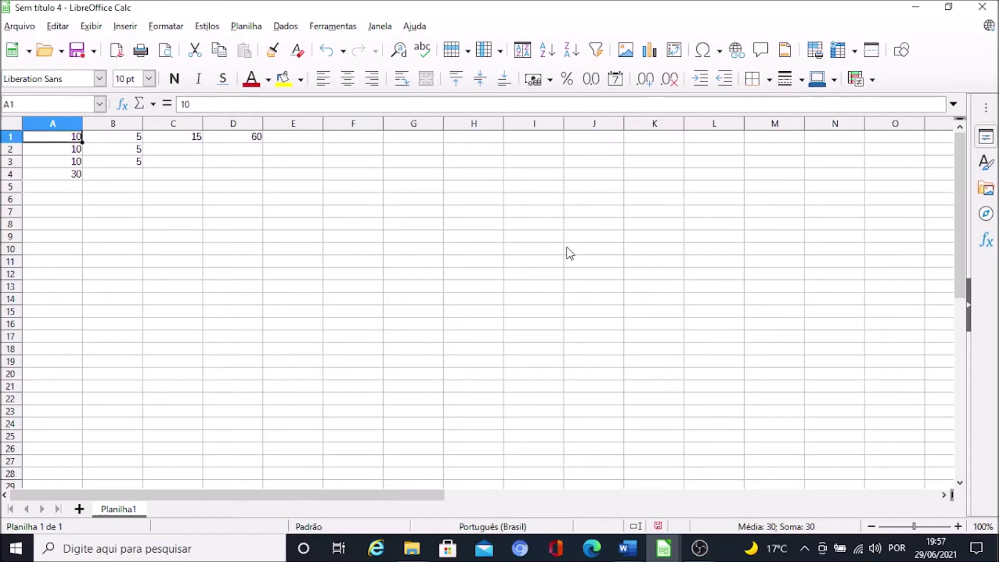
pyautogui.press('Right')
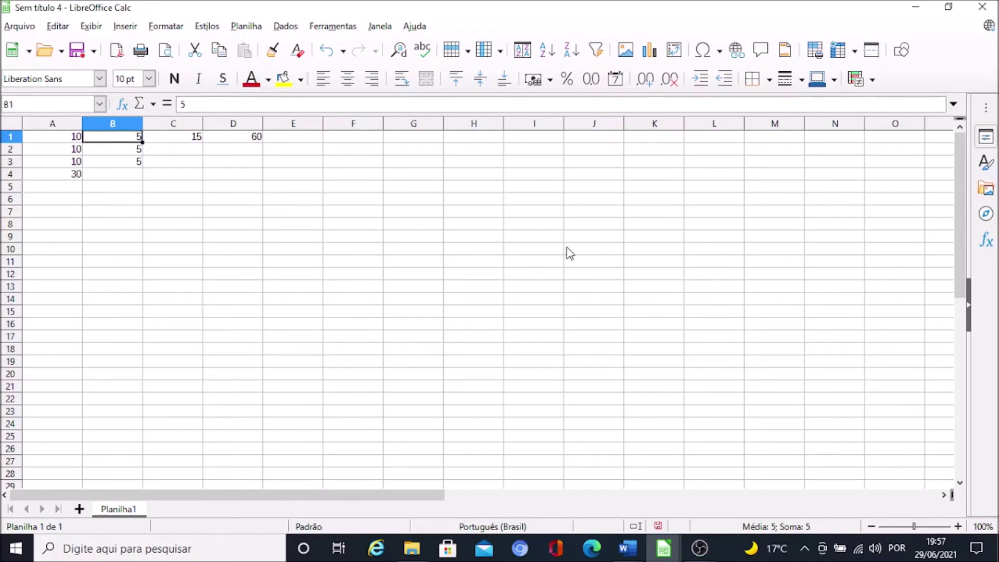
pyautogui.press('Down')
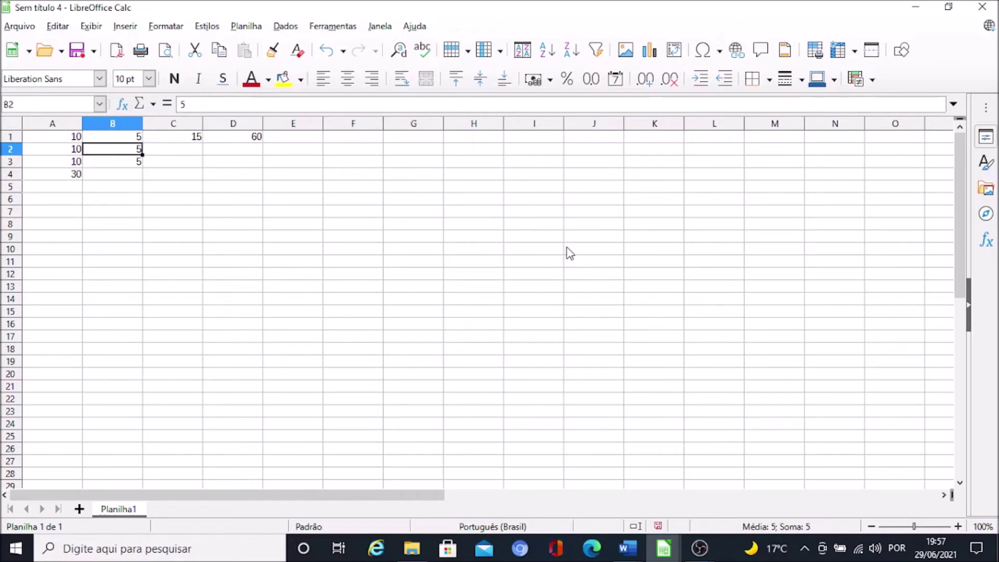
pyautogui.press('Down')
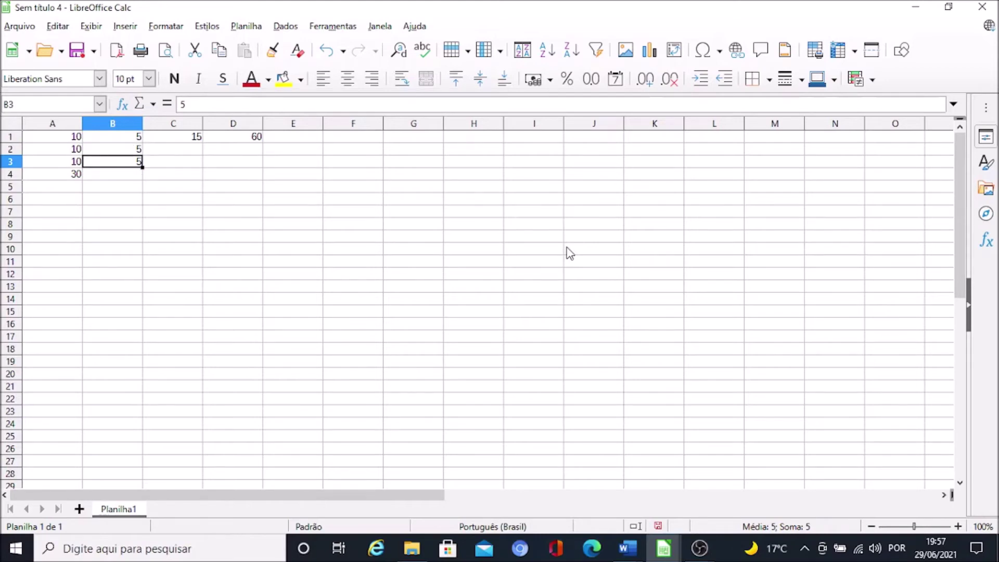
pyautogui.press('Down')
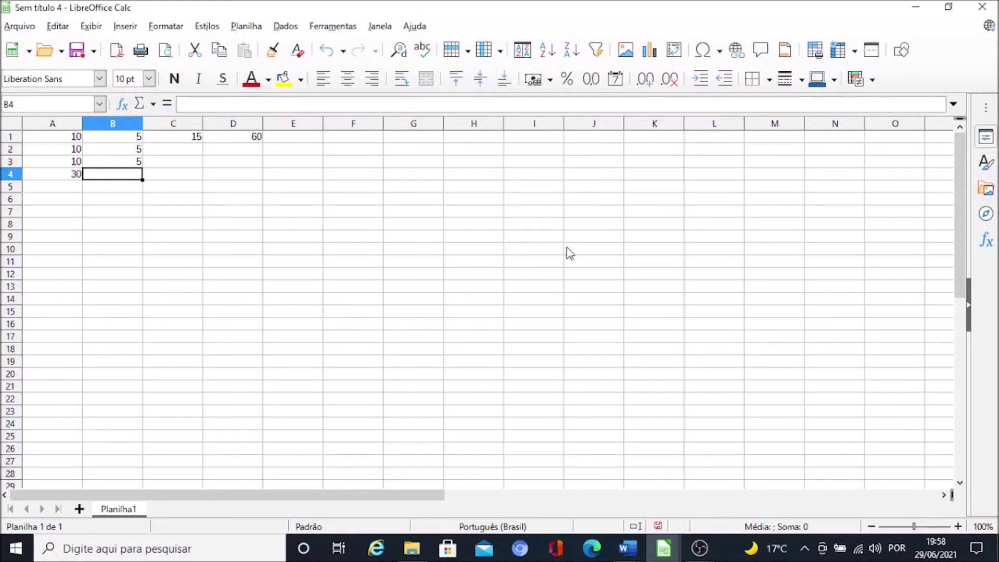
pyautogui.press('Left')
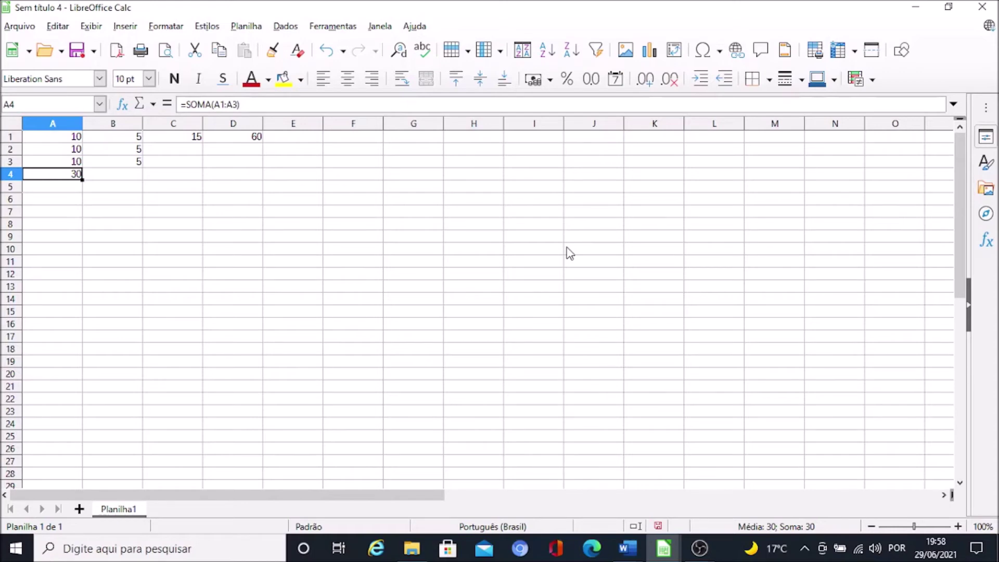
pyautogui.hotkey('ctrl', 'c')
pyautogui.press('Right')
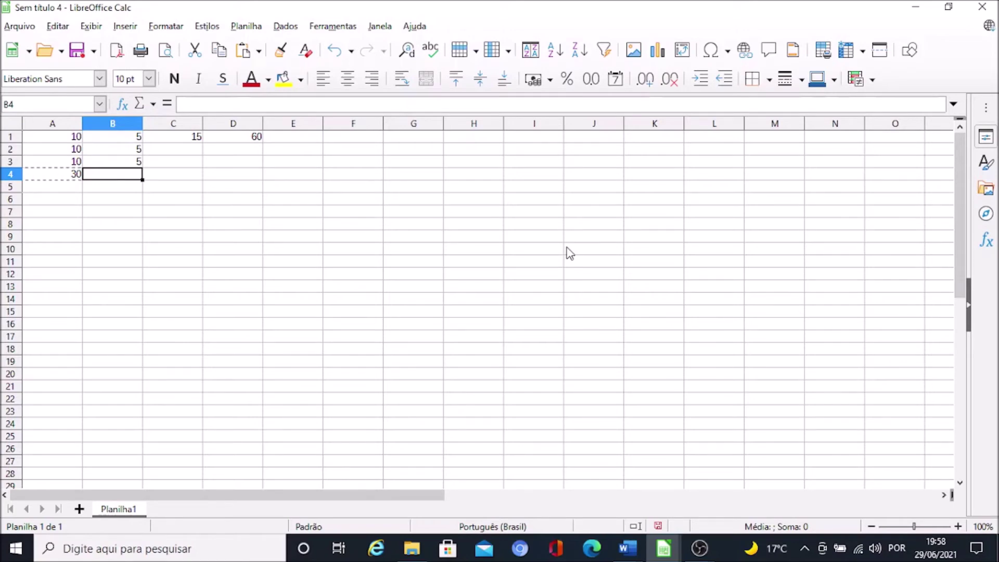
pyautogui.hotkey('ctrl', 'v')
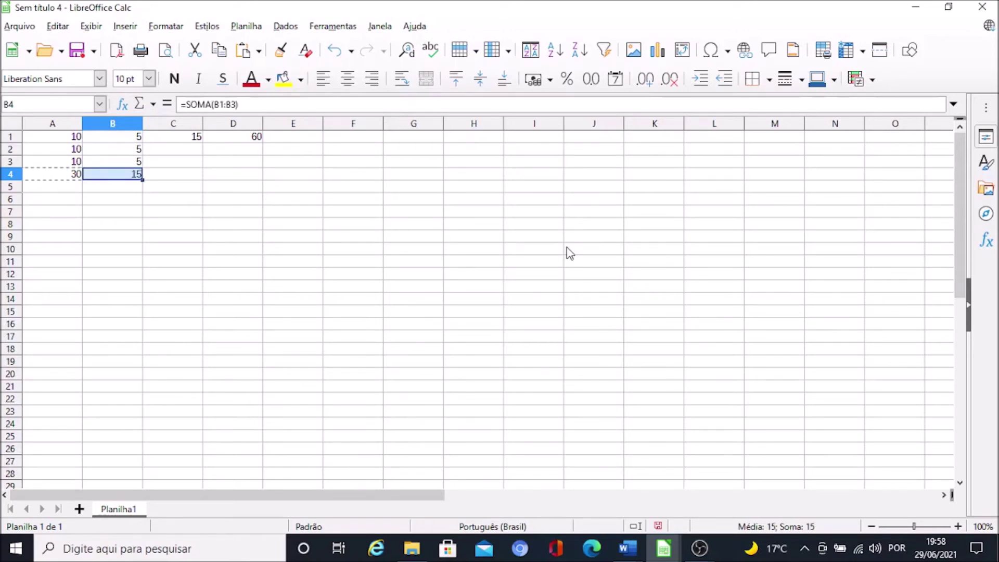
pyautogui.press('Left')
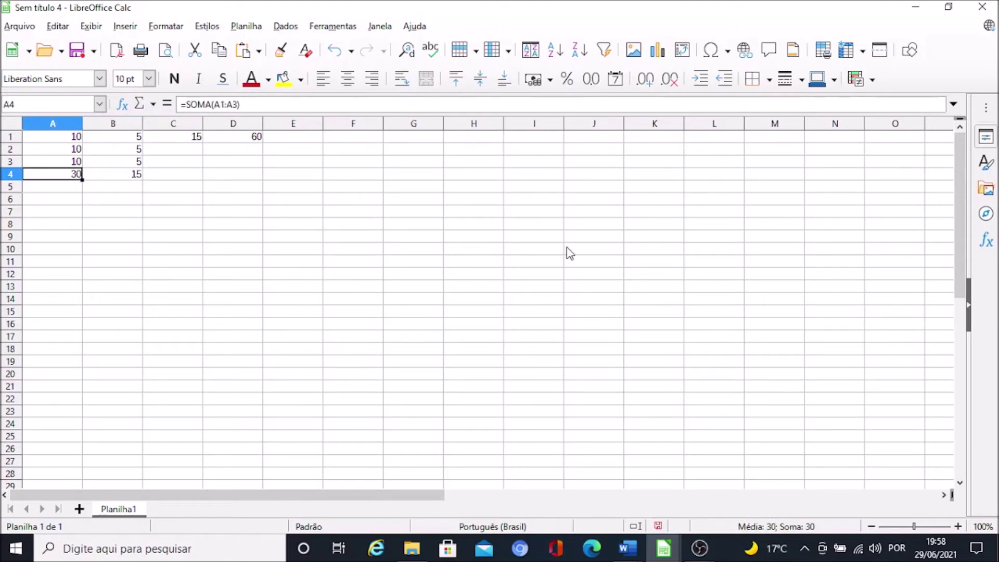
pyautogui.hotkey('ctrl', 'c')
pyautogui.press('Right')
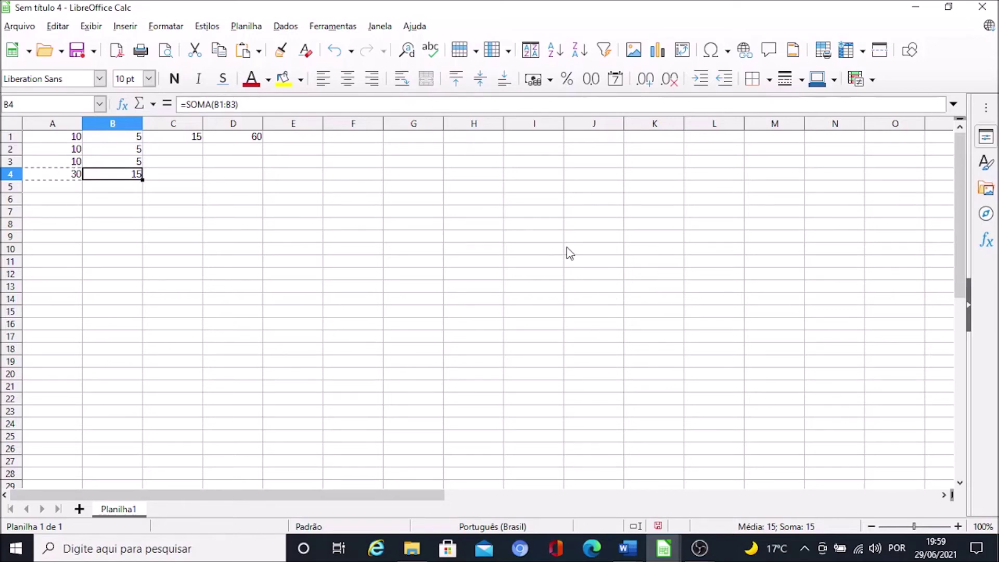
# Step: Enter the formula =SOMA(A1:A3;B1:B3;C1) in cell C2 to total both column ranges together with cell C1
pyautogui.press('Up')
pyautogui.press('Up')
pyautogui.press('Up')
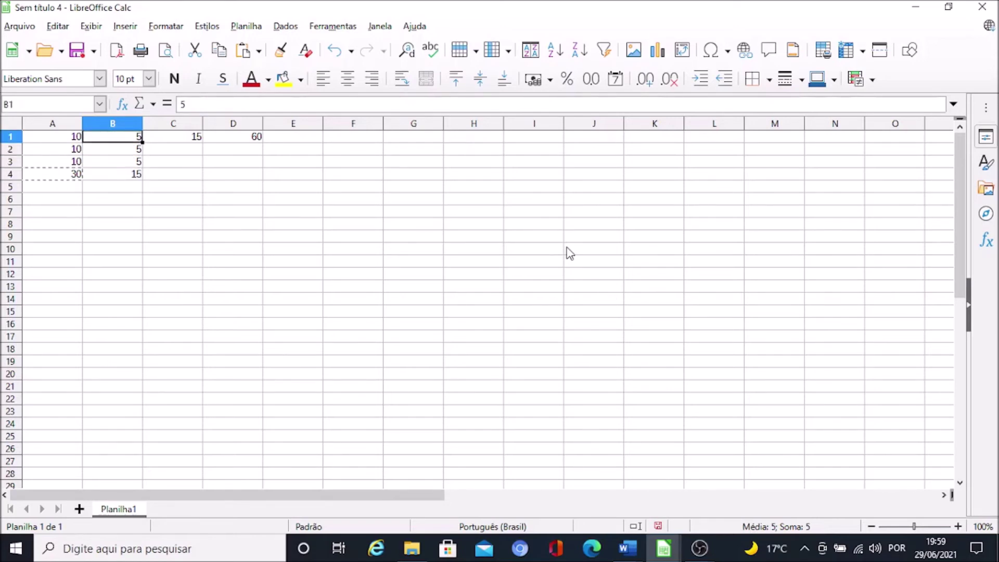
pyautogui.press('Right')
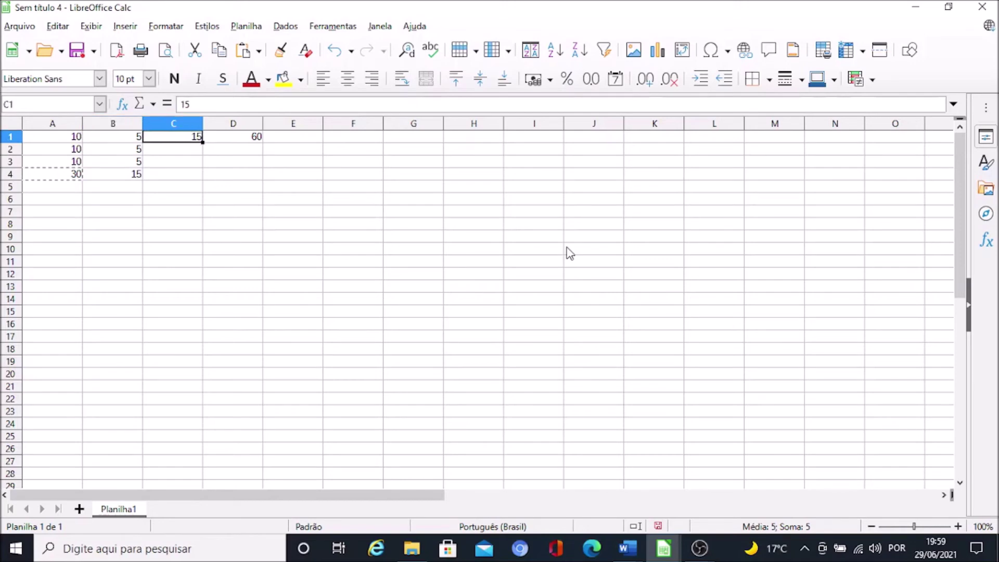
pyautogui.press('Down')
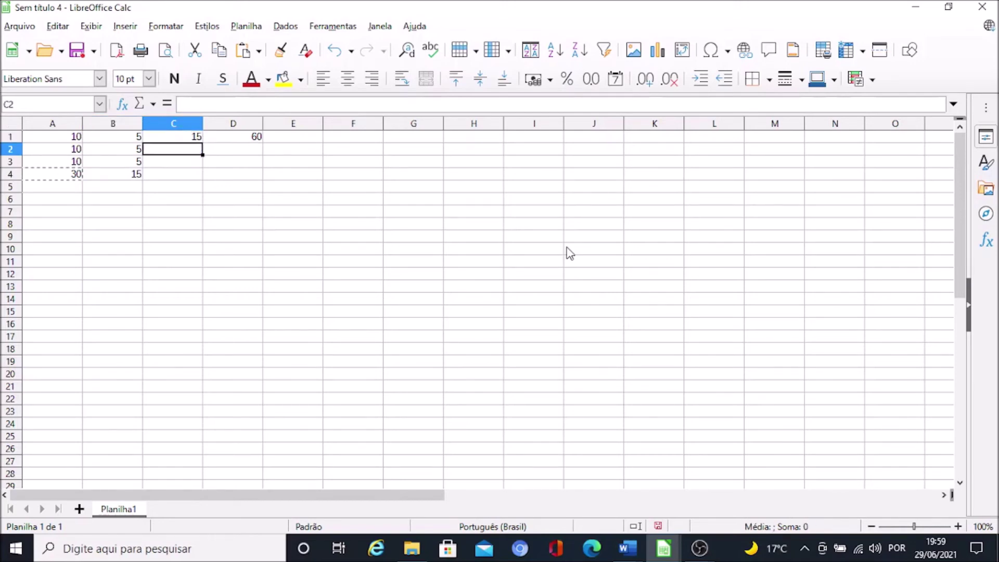
pyautogui.press('Up')
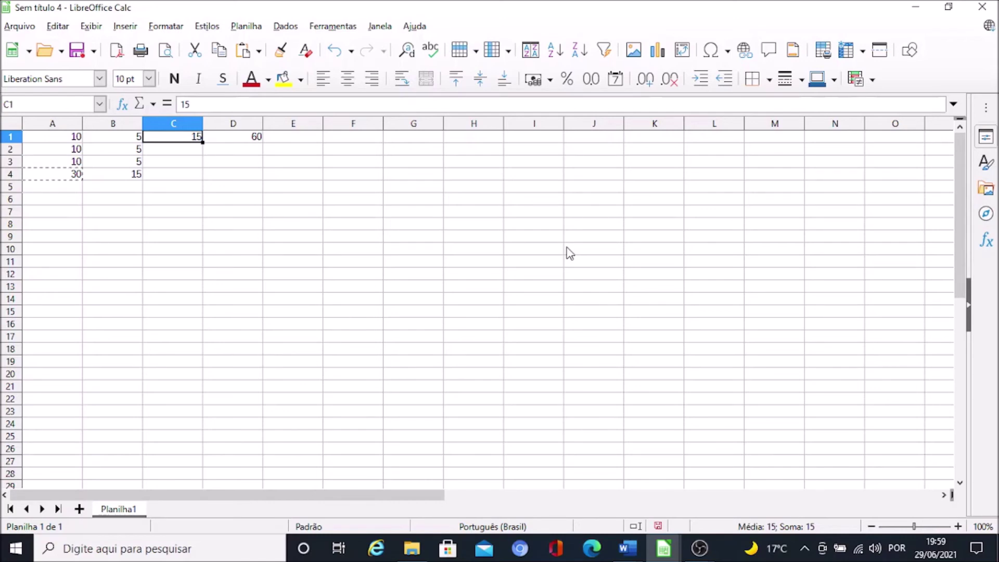
pyautogui.press('Return')
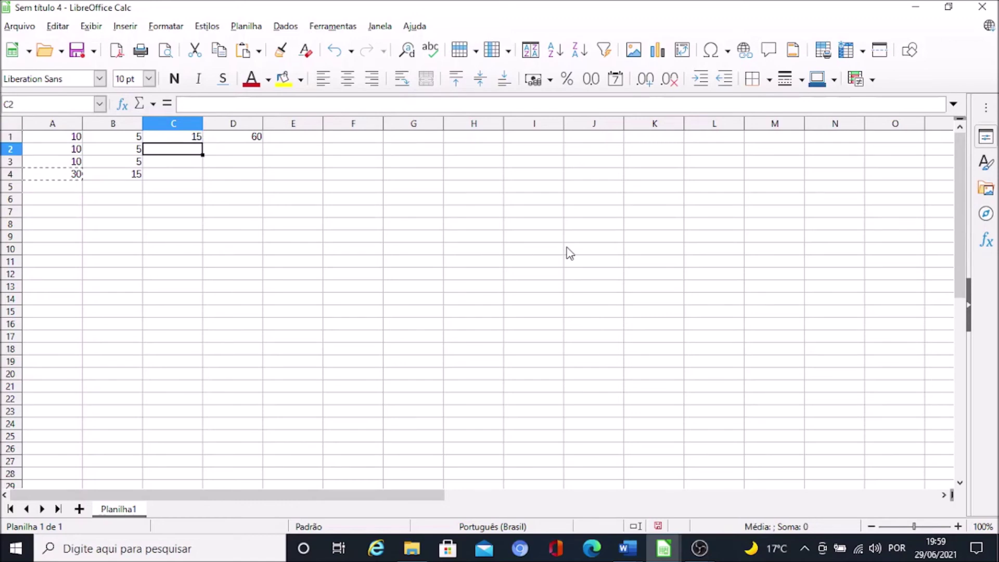
pyautogui.write('=')
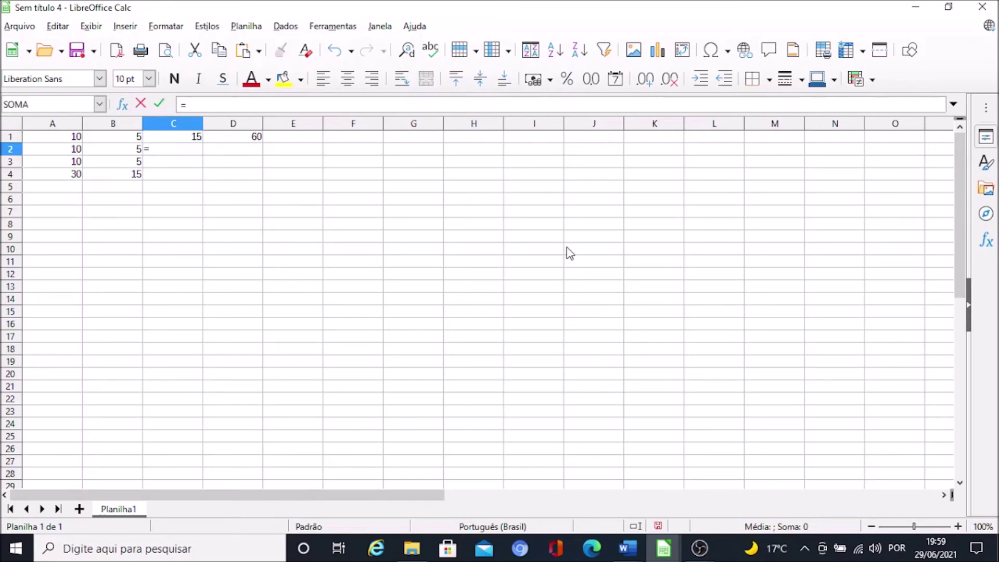
pyautogui.write('so')
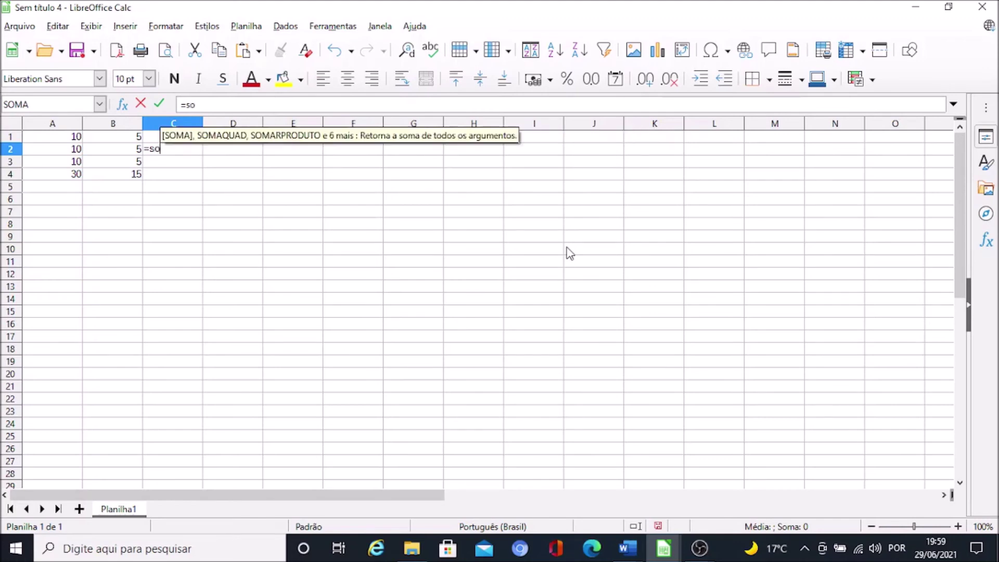
pyautogui.write('m')
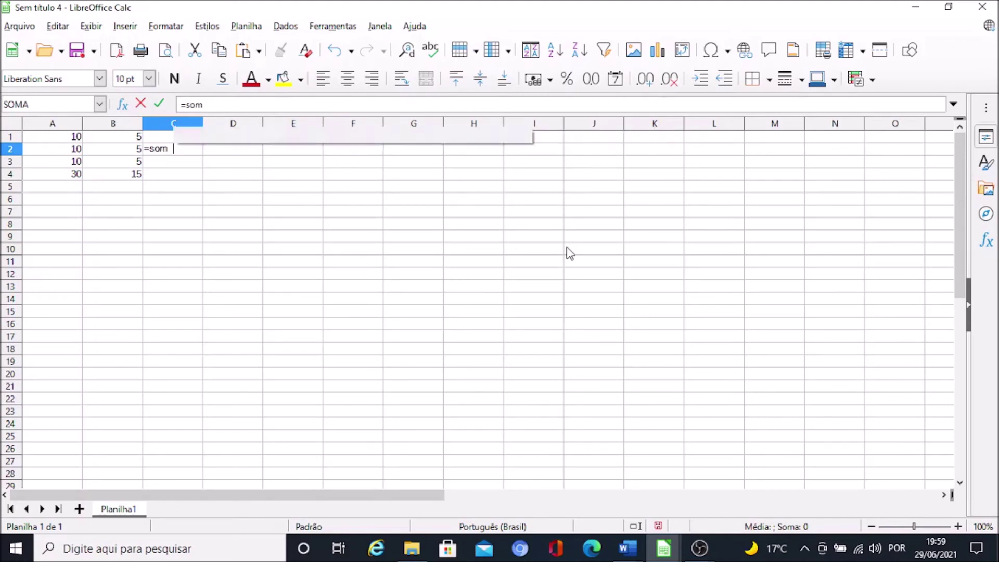
pyautogui.write('a(')
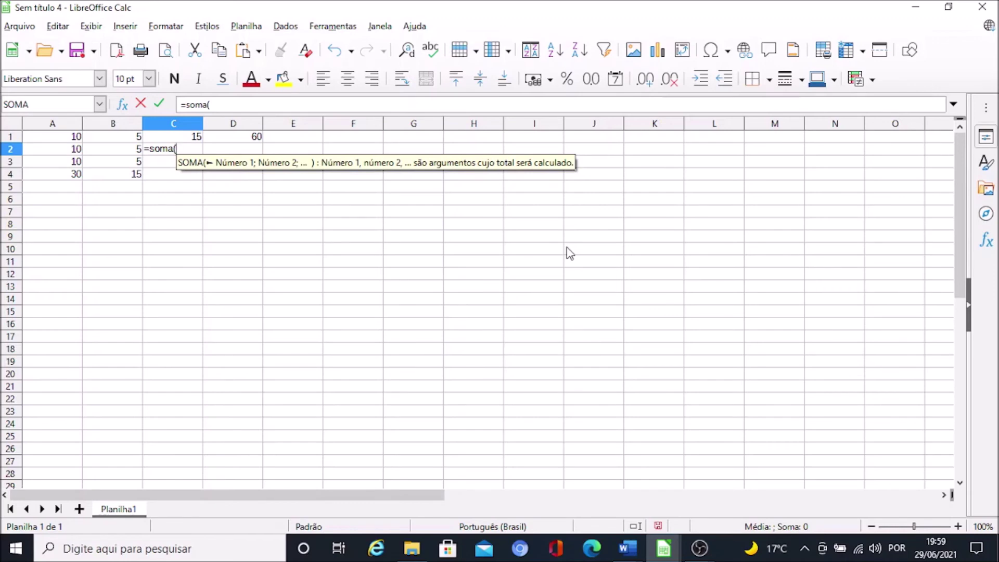
pyautogui.write('a1')
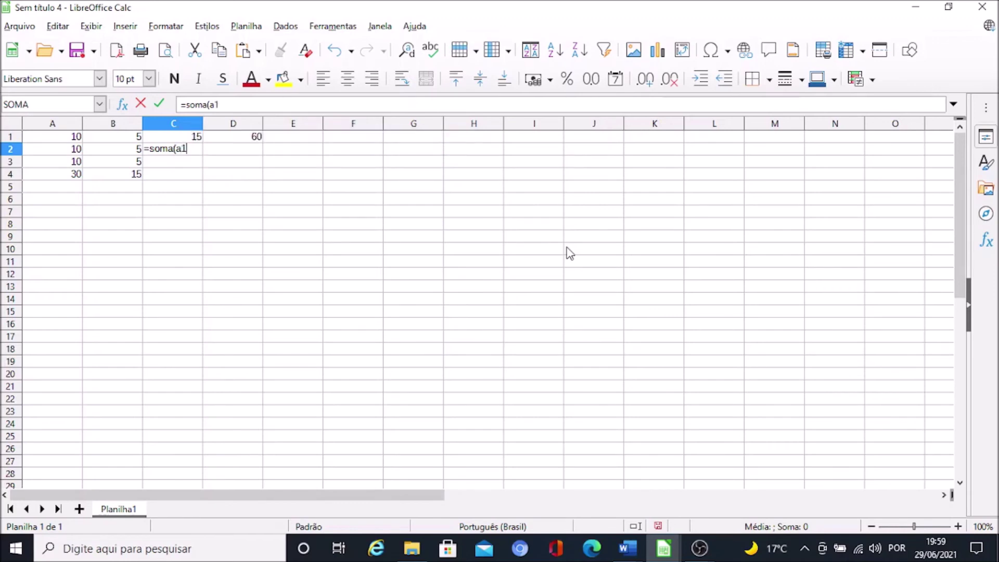
pyautogui.write(':')
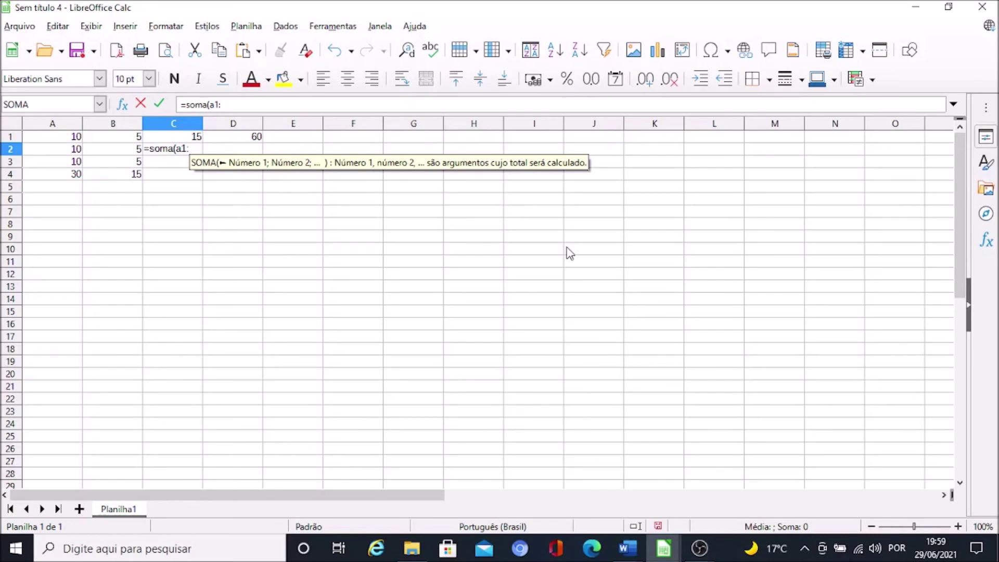
pyautogui.write('a3')
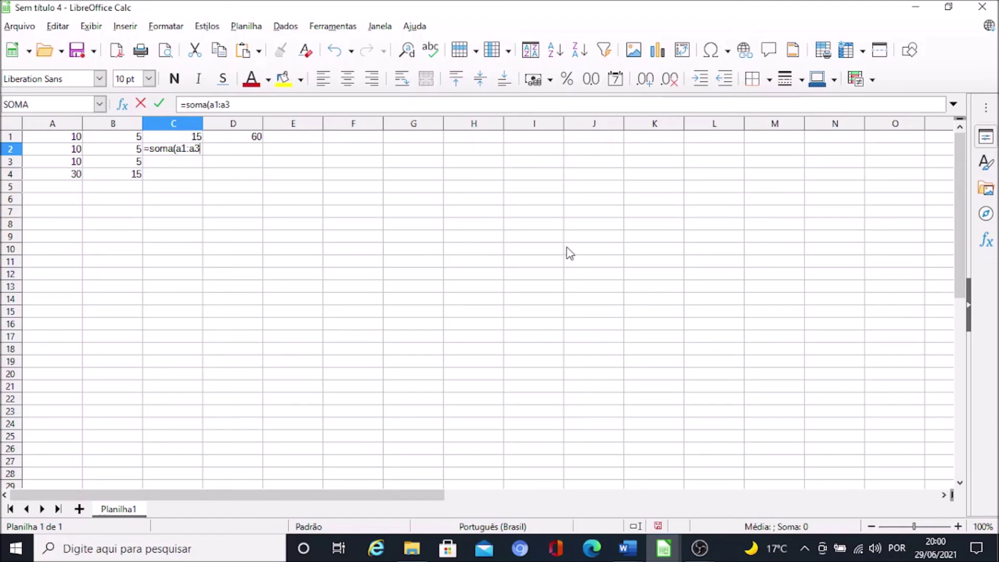
pyautogui.write(';')
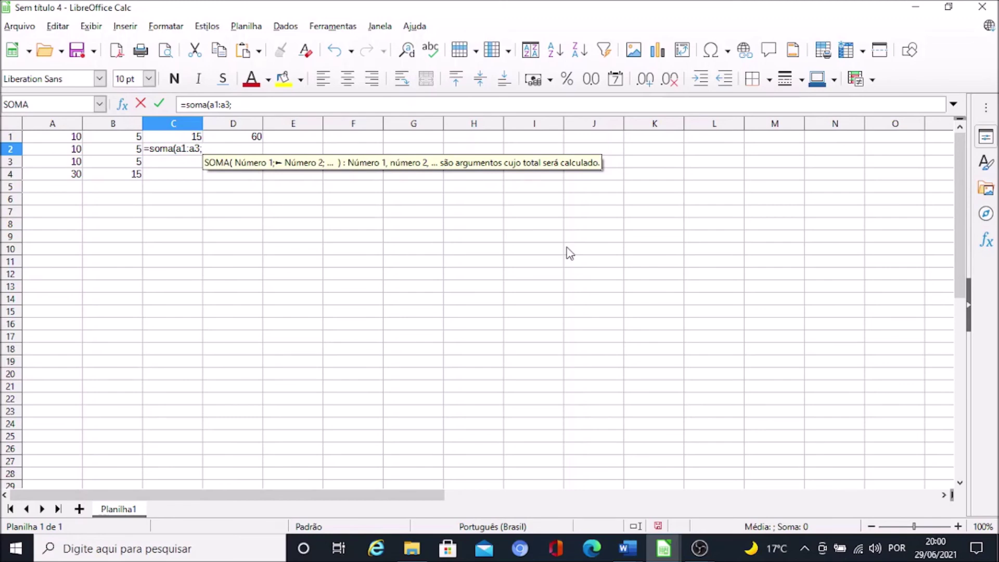
pyautogui.write('b1')
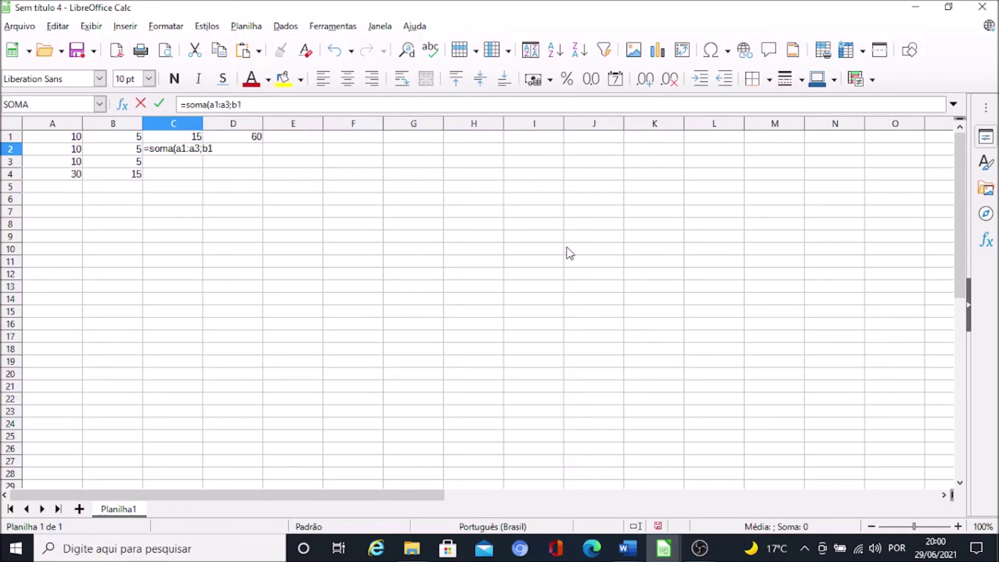
pyautogui.write(':')
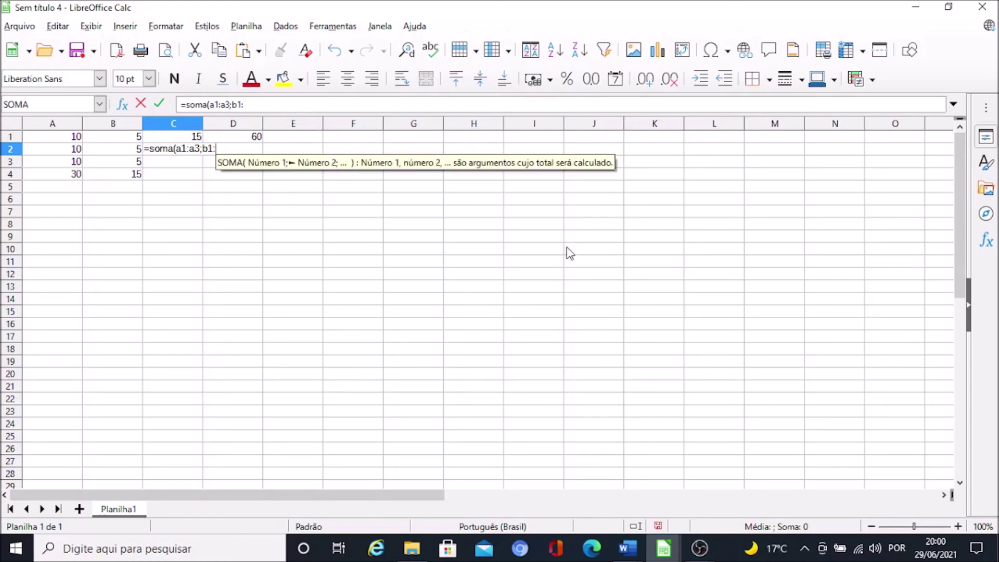
pyautogui.write('b3')
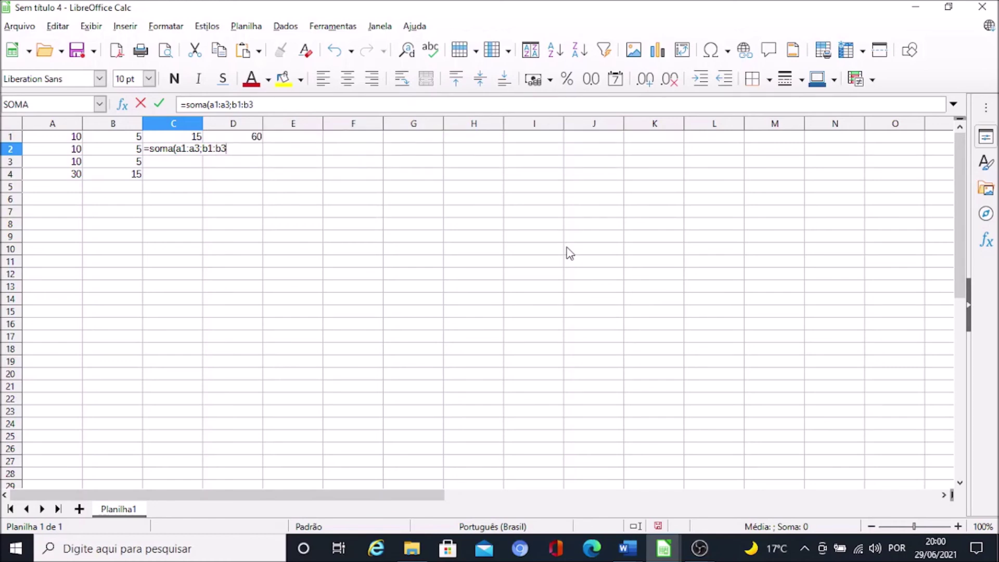
pyautogui.write(';')
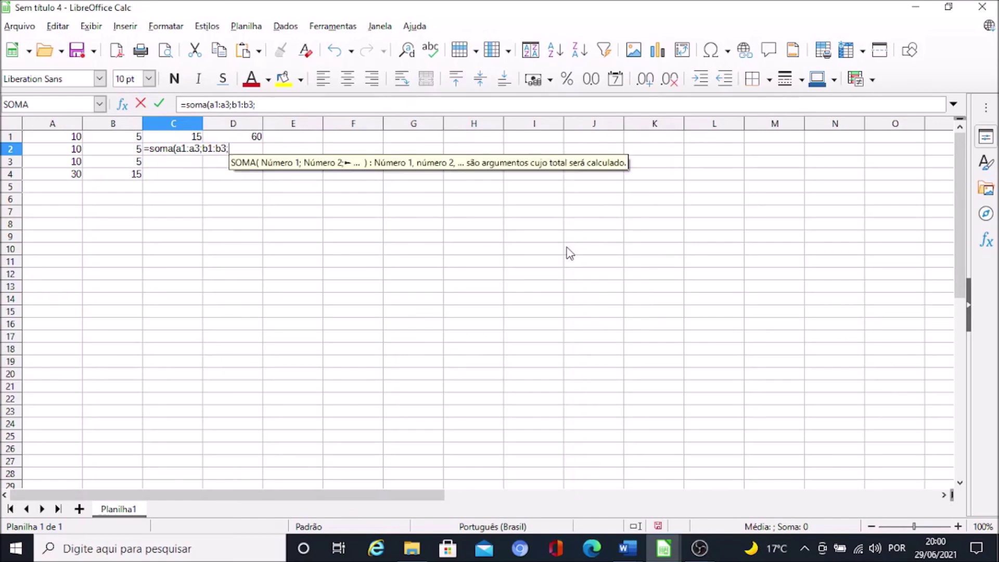
pyautogui.write('c')
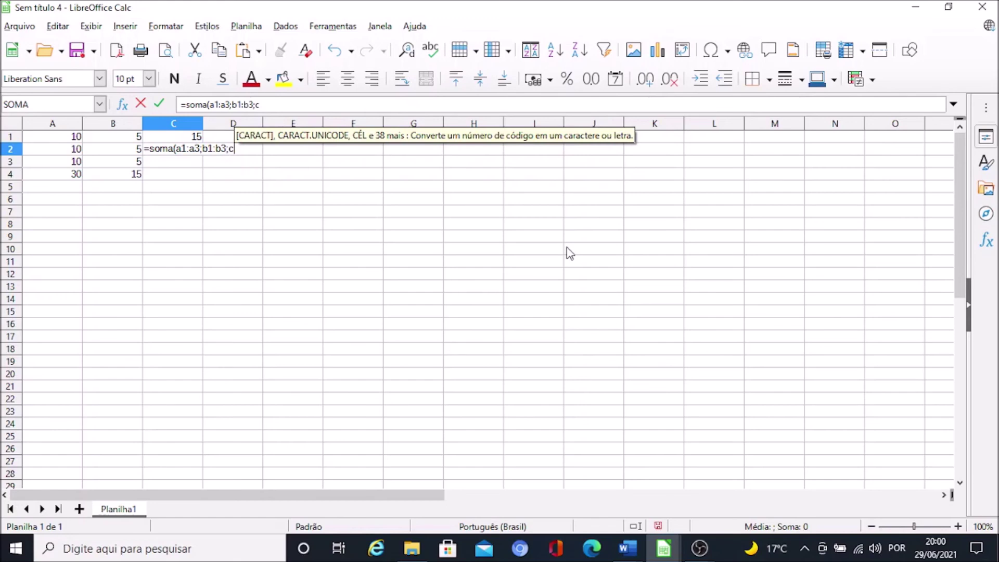
pyautogui.write('1)')
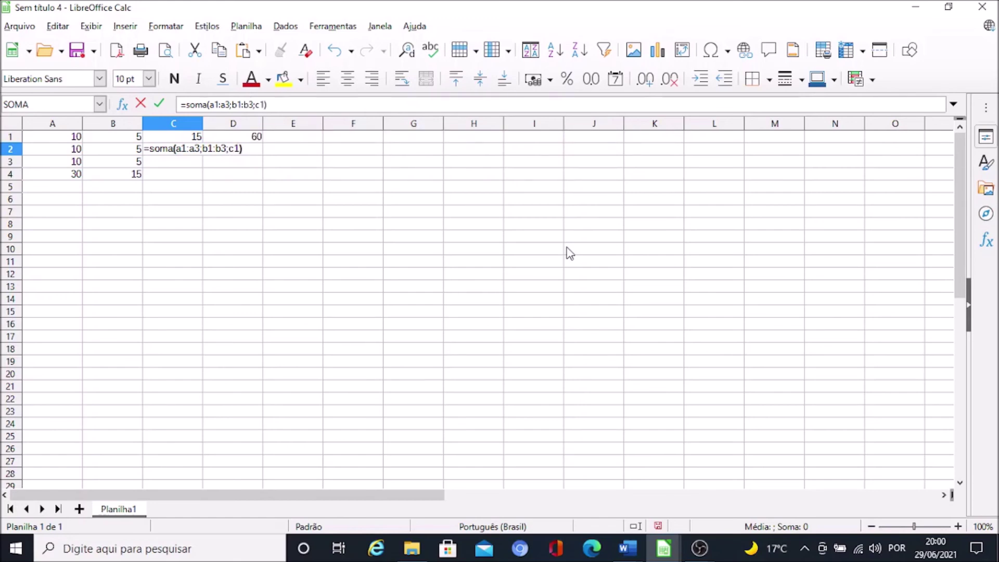
pyautogui.press('Return')
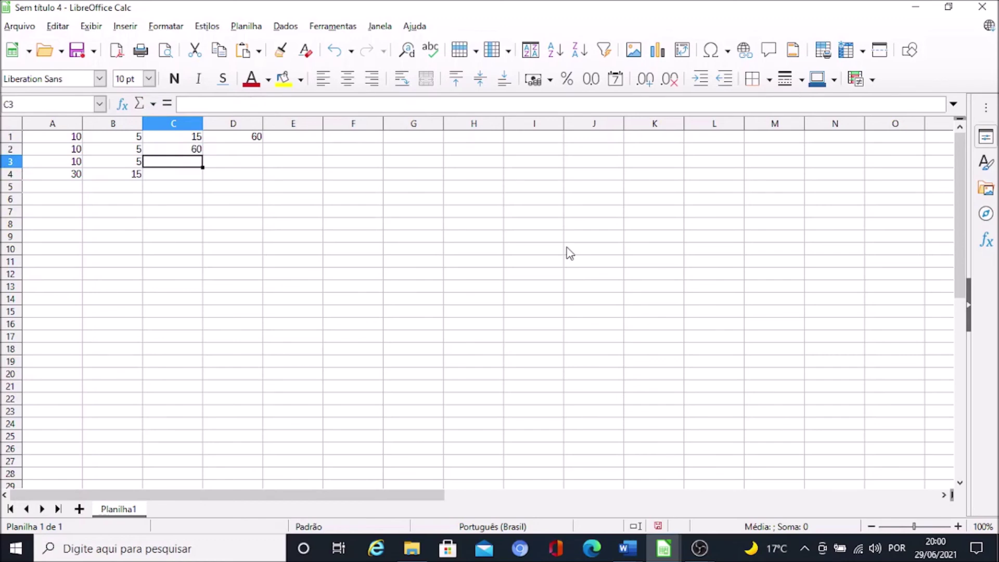
# Step: Review the combined sum formula in cell C2 and the value in cell C1 that it includes
pyautogui.press('Up')
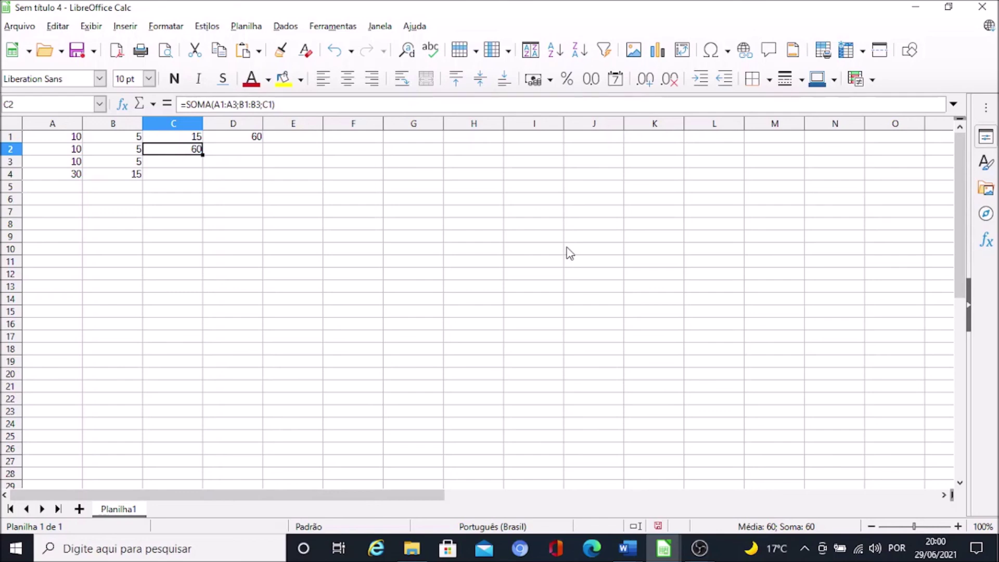
pyautogui.press('Up')
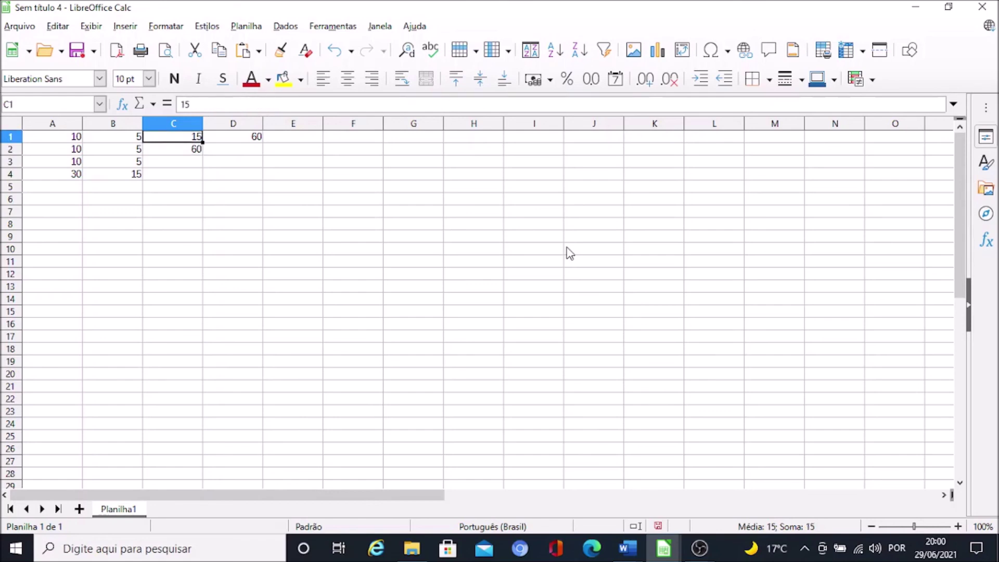
pyautogui.press('Down')
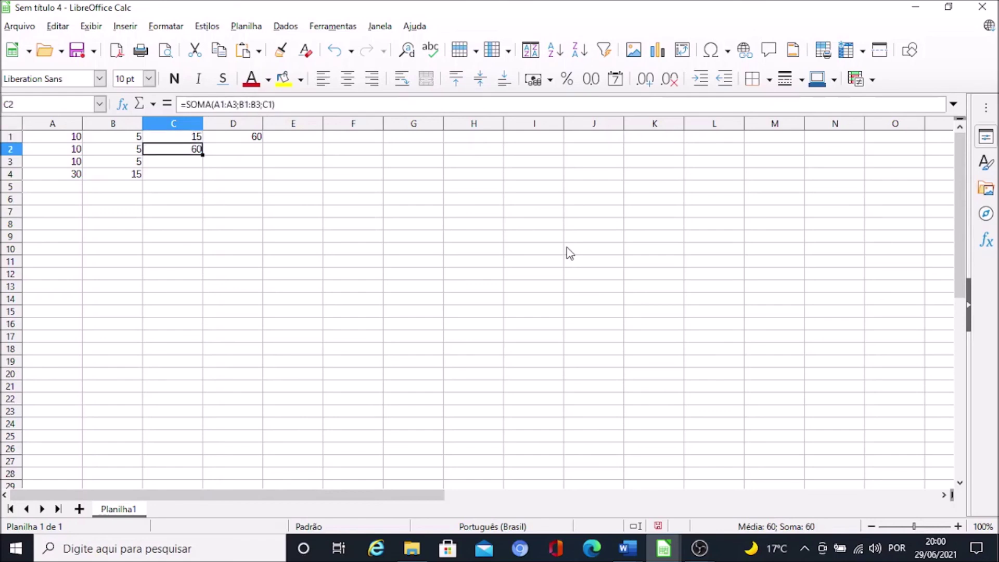